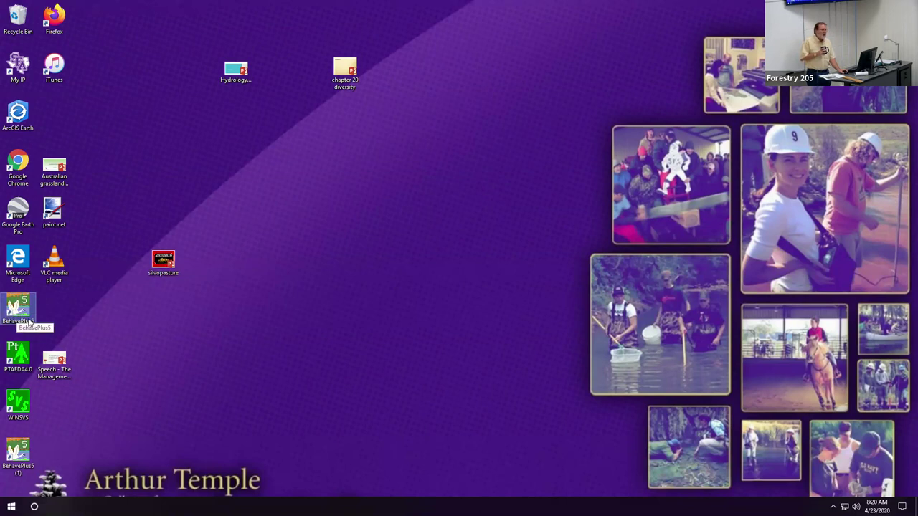
Launch BehavePlus 5.0.5 and maximize its window to show the empty SURFACE worksheet
{"action": "double_click", "coordinate": [17, 311]}
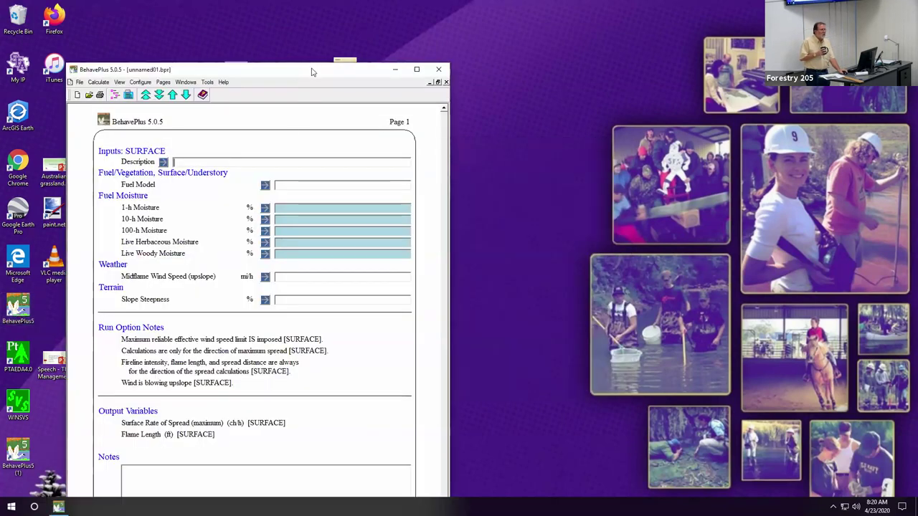
{"action": "left_click_drag", "start_coordinate": [312, 72], "coordinate": [309, 4]}
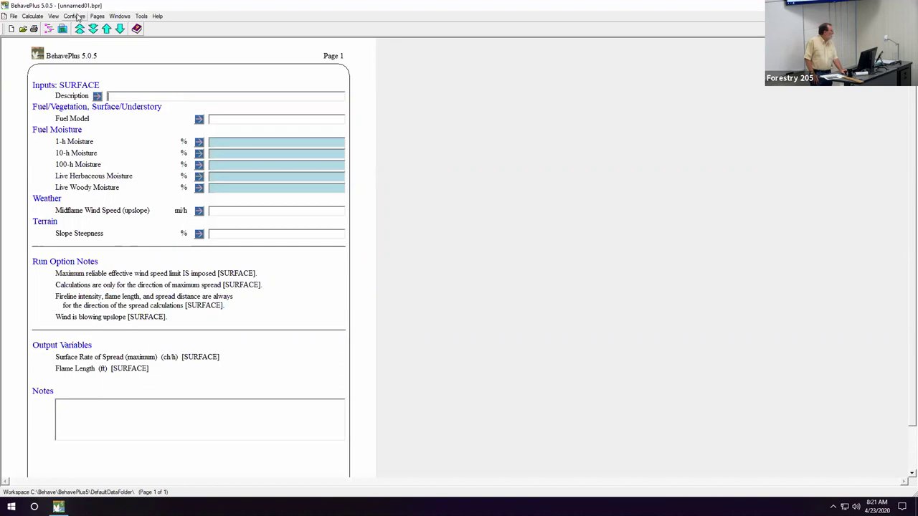
Bring up Module Selection from the Configure menu, where only SURFACE is checked
{"action": "left_click", "coordinate": [74, 17]}
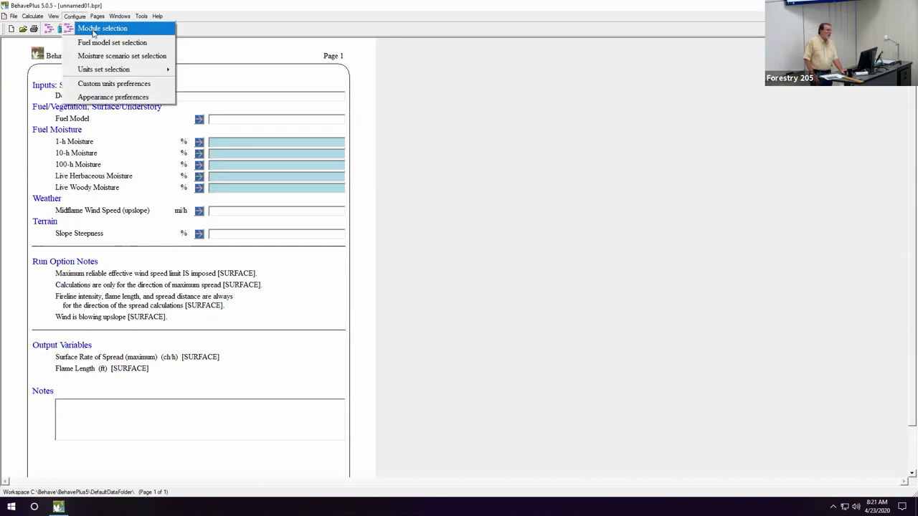
{"action": "left_click", "coordinate": [92, 30]}
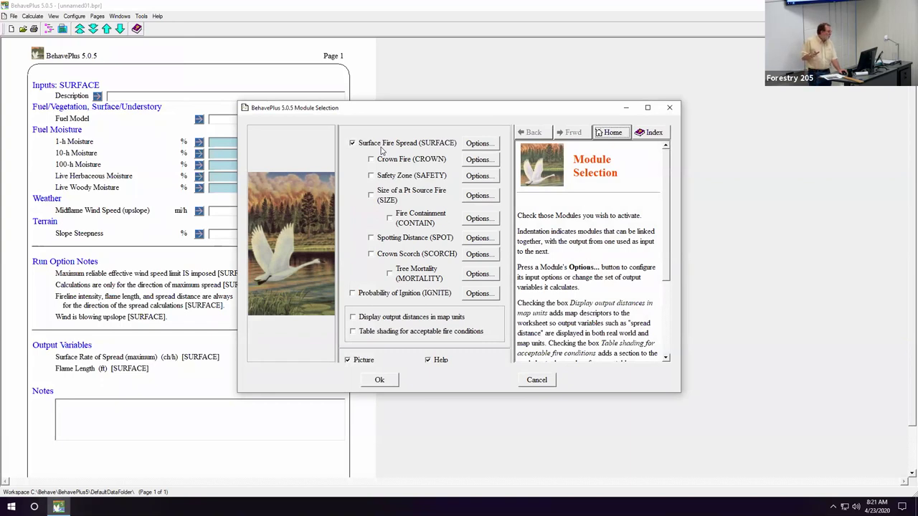
Add Fireline Intensity to the SURFACE module's basic outputs and apply the module changes
{"action": "left_click", "coordinate": [474, 146]}
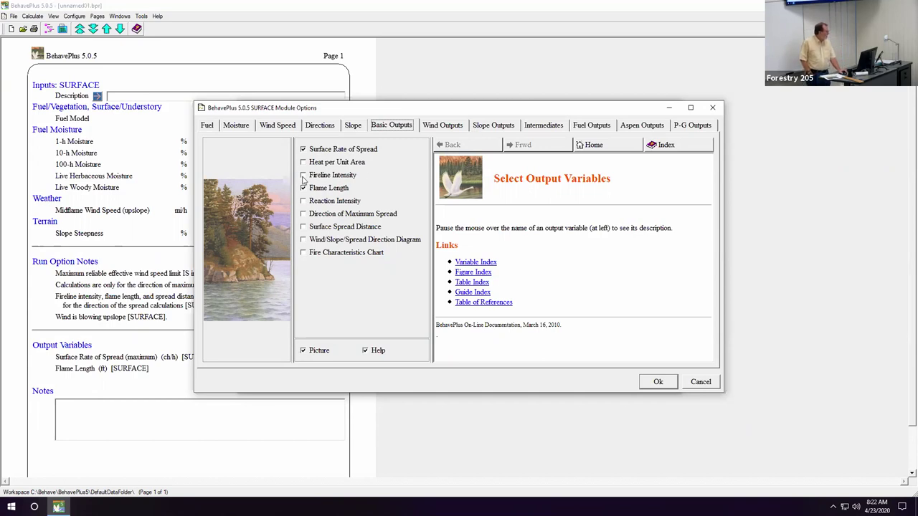
{"action": "mouse_move", "coordinate": [303, 179]}
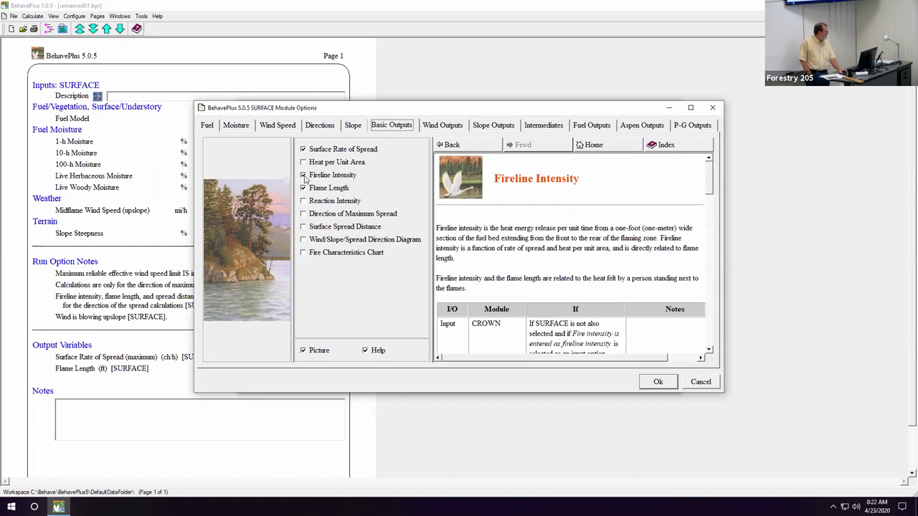
{"action": "left_click", "coordinate": [658, 382]}
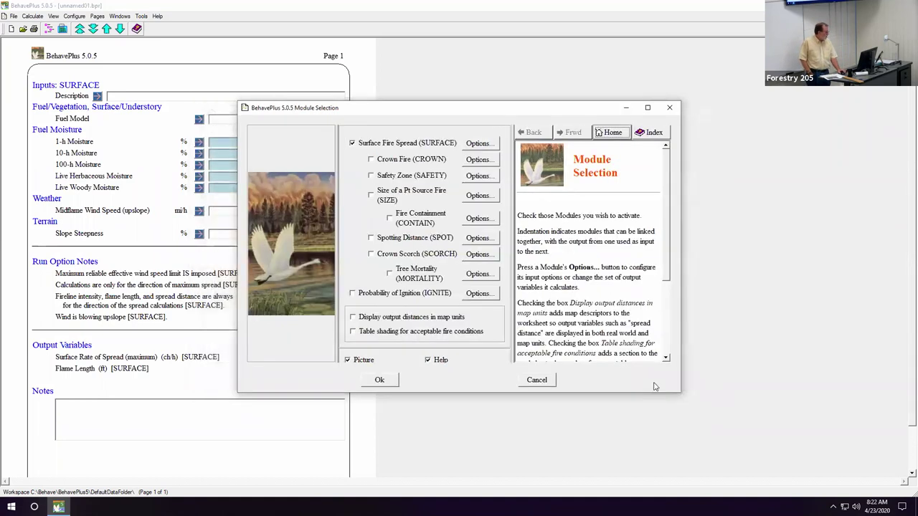
{"action": "left_click", "coordinate": [380, 379]}
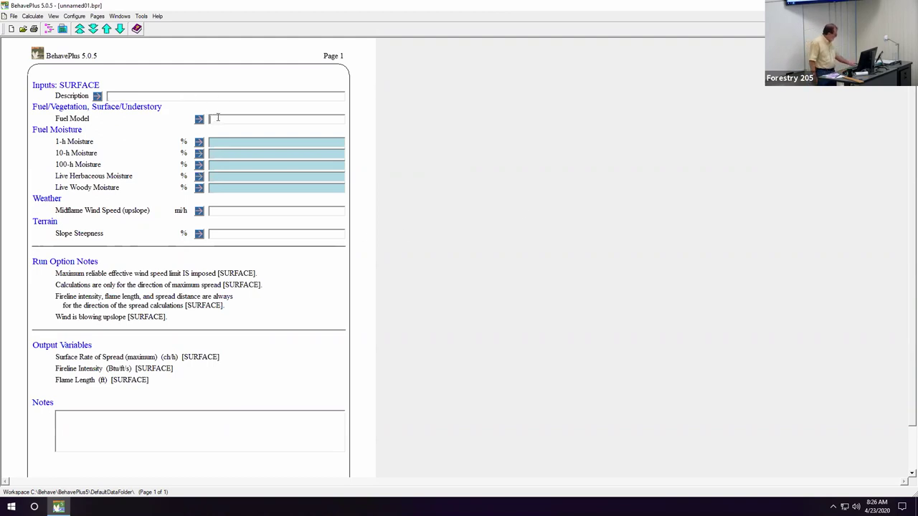
Enter 2 as the fuel model and commit it
{"action": "type", "text": "2"}
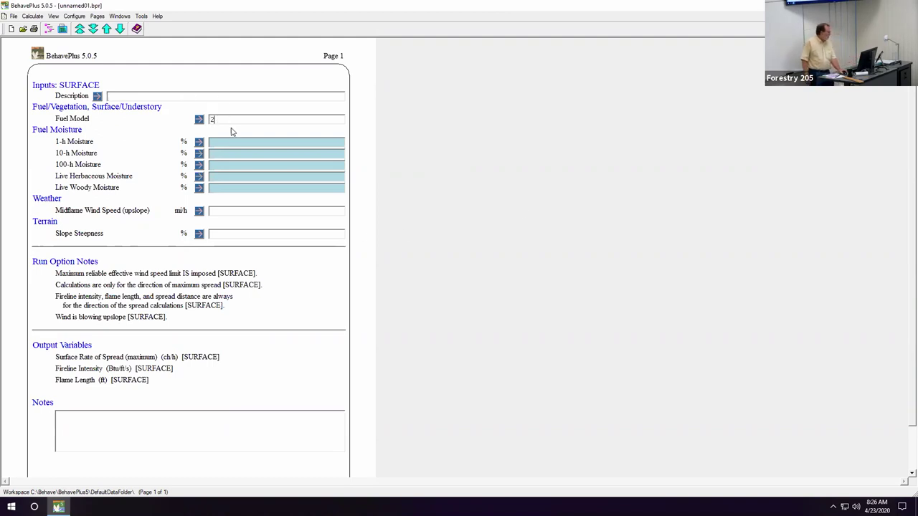
{"action": "left_click", "coordinate": [232, 140]}
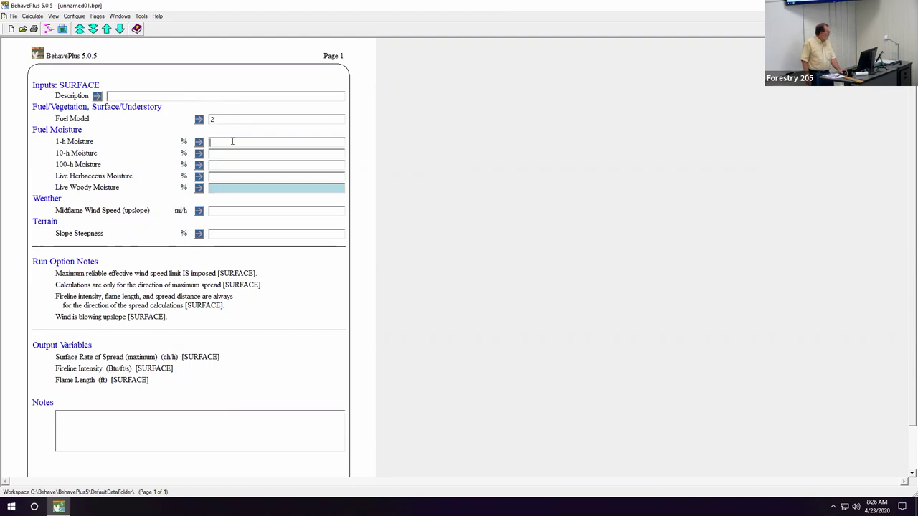
{"action": "left_click", "coordinate": [199, 119]}
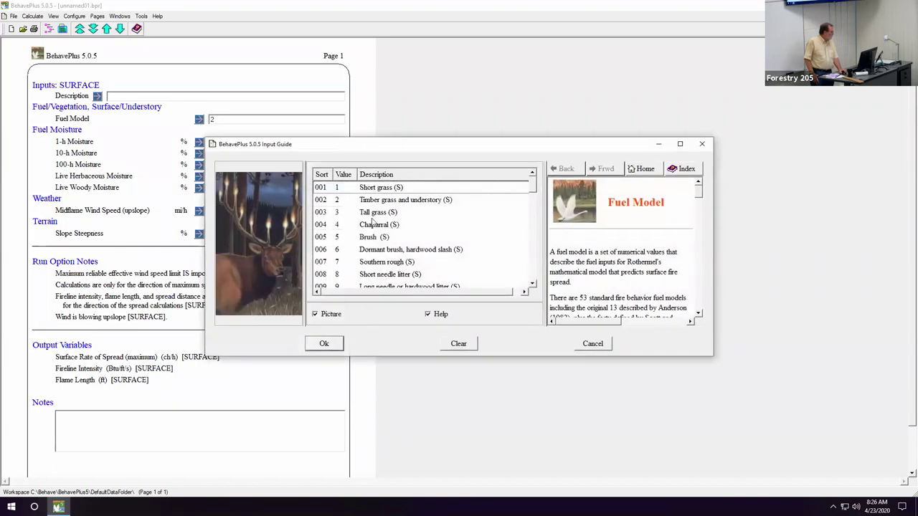
{"action": "scroll", "coordinate": [378, 223], "scroll_direction": "down", "scroll_amount": 8}
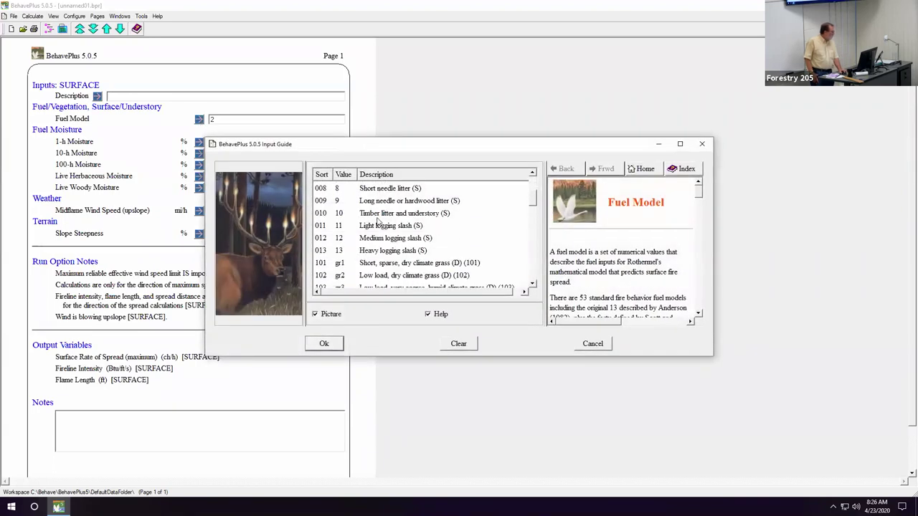
{"action": "scroll", "coordinate": [378, 223], "scroll_direction": "down", "scroll_amount": 7}
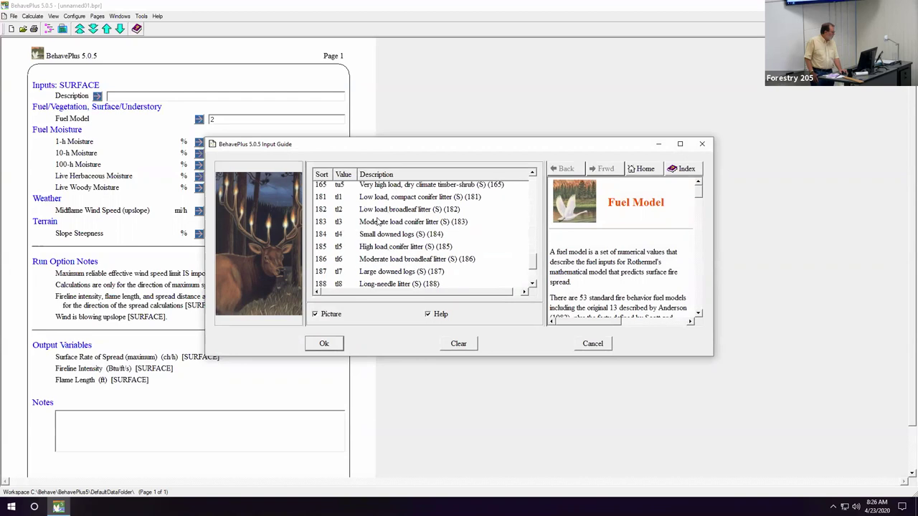
{"action": "scroll", "coordinate": [378, 223], "scroll_direction": "up", "scroll_amount": 15}
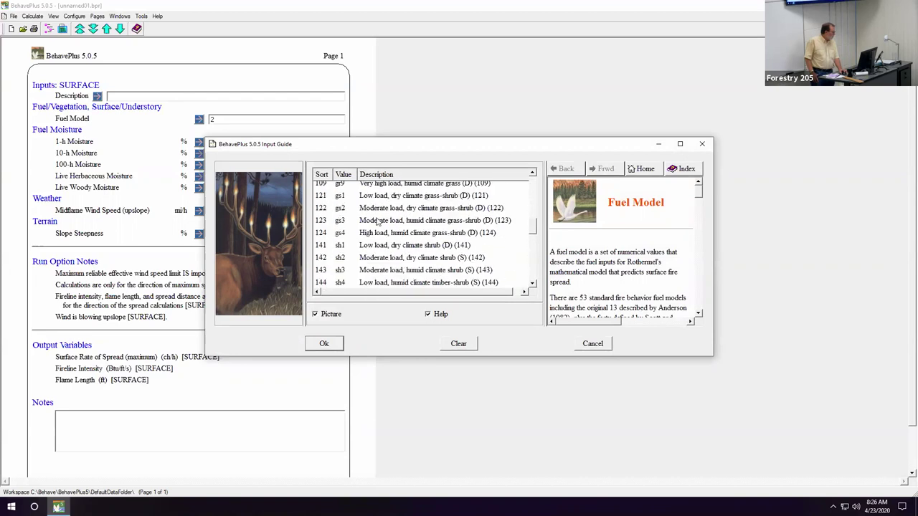
{"action": "scroll", "coordinate": [378, 223], "scroll_direction": "down", "scroll_amount": 4}
{"action": "scroll", "coordinate": [377, 222], "scroll_direction": "down", "scroll_amount": 11}
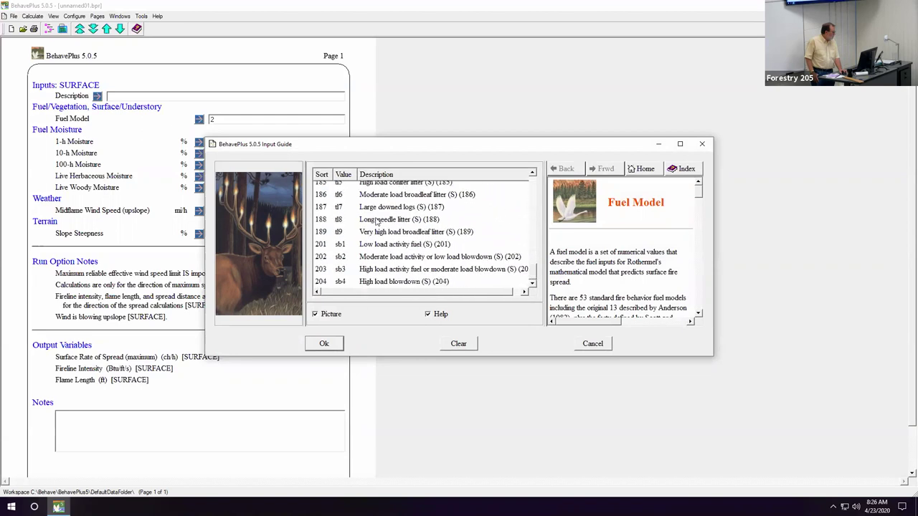
{"action": "scroll", "coordinate": [377, 222], "scroll_direction": "up", "scroll_amount": 15}
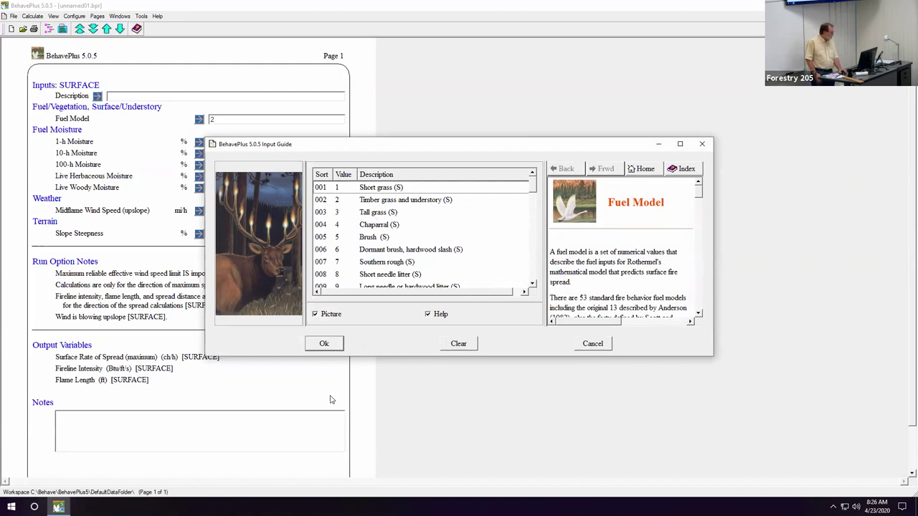
Re-enter fuel model 2 and set slope steepness to 1 percent
{"action": "left_click", "coordinate": [324, 343]}
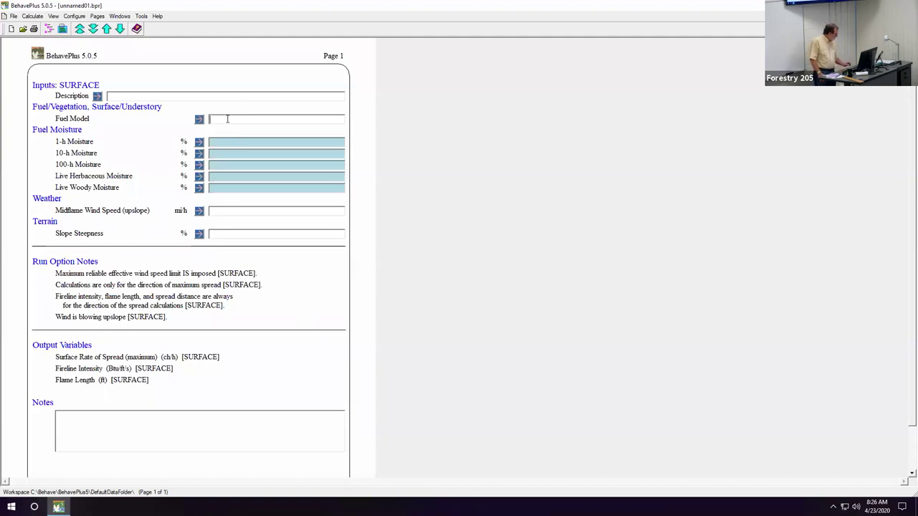
{"action": "type", "text": "2"}
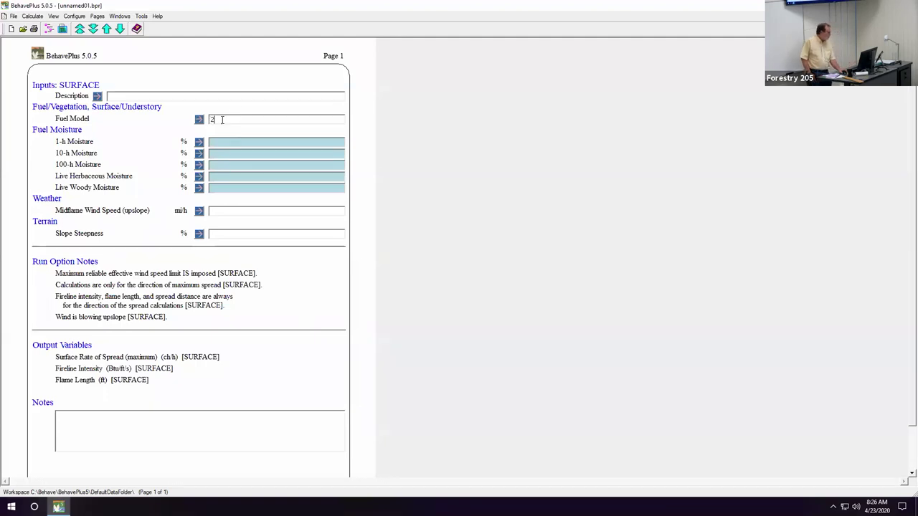
{"action": "left_click", "coordinate": [234, 142]}
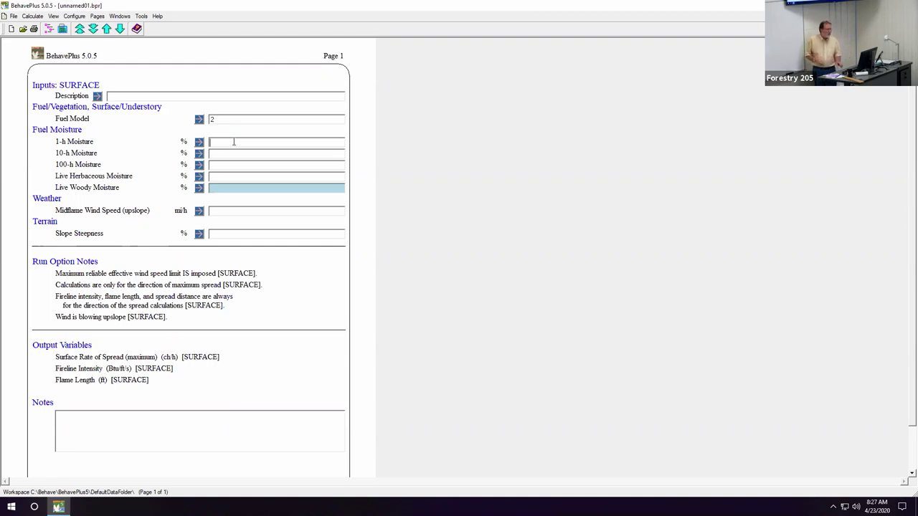
{"action": "left_click", "coordinate": [220, 234]}
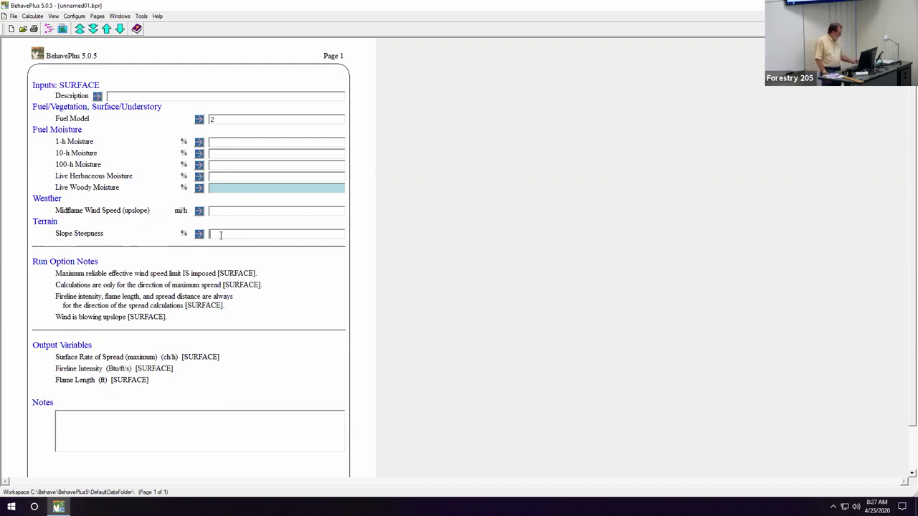
{"action": "type", "text": "1"}
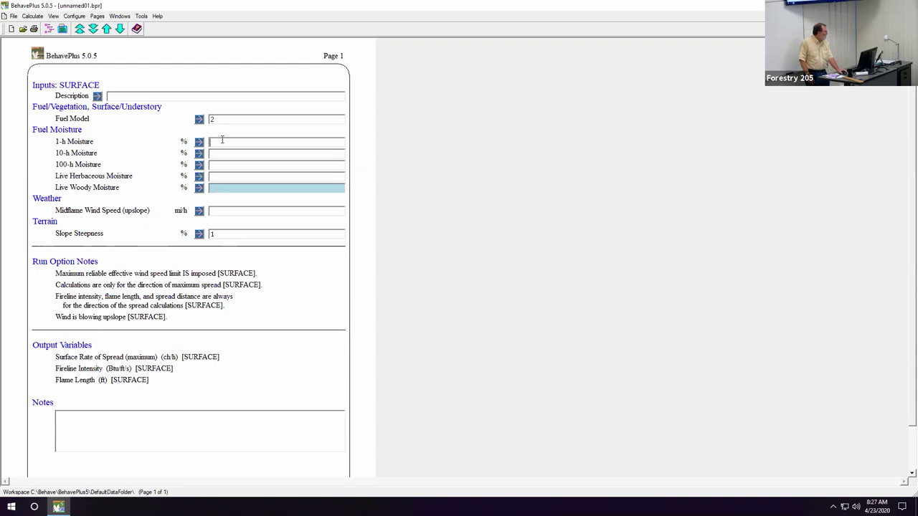
After checking the 1-h range, enter 1-h, 10-h and 100-h moistures of 12, 14 and 18
{"action": "left_click", "coordinate": [201, 143]}
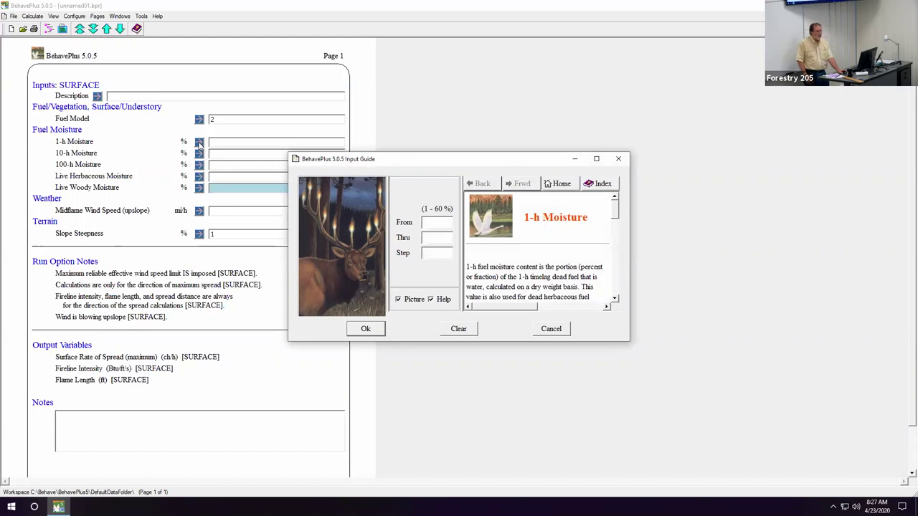
{"action": "left_click", "coordinate": [365, 329]}
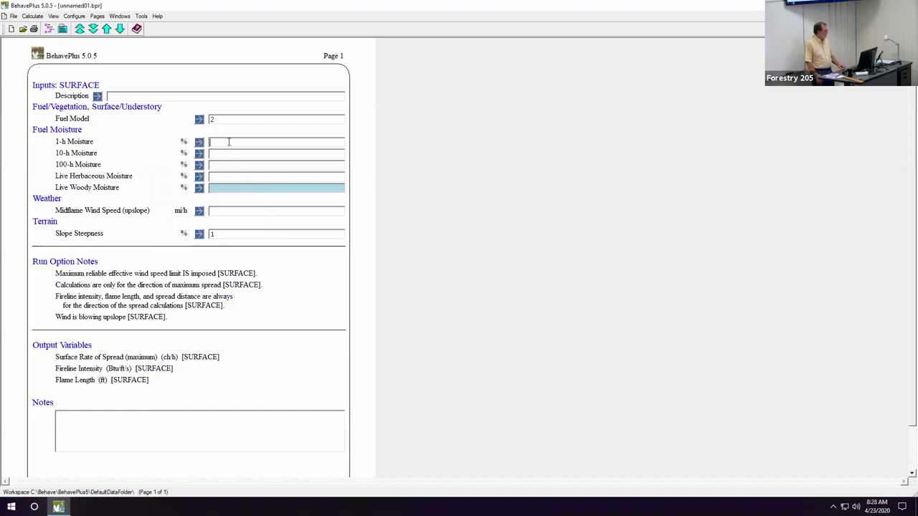
{"action": "type", "text": "12"}
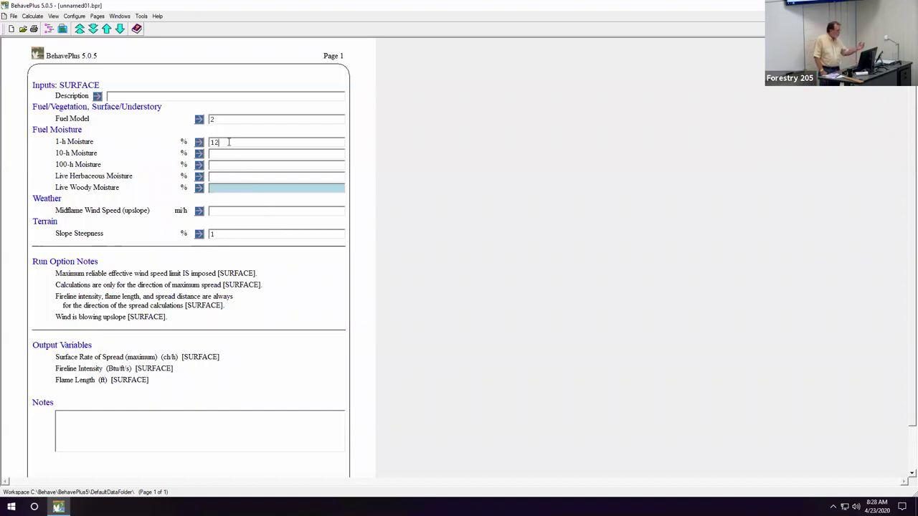
{"action": "left_click", "coordinate": [216, 155]}
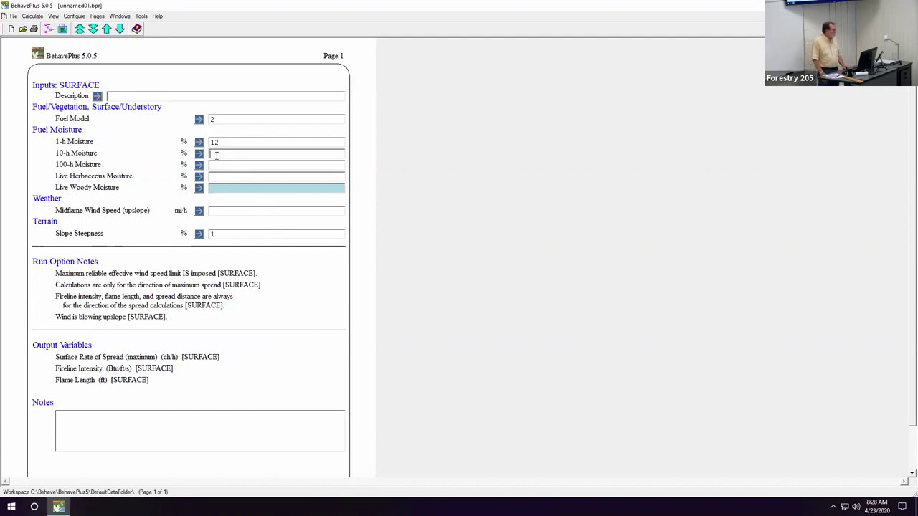
{"action": "type", "text": "13"}
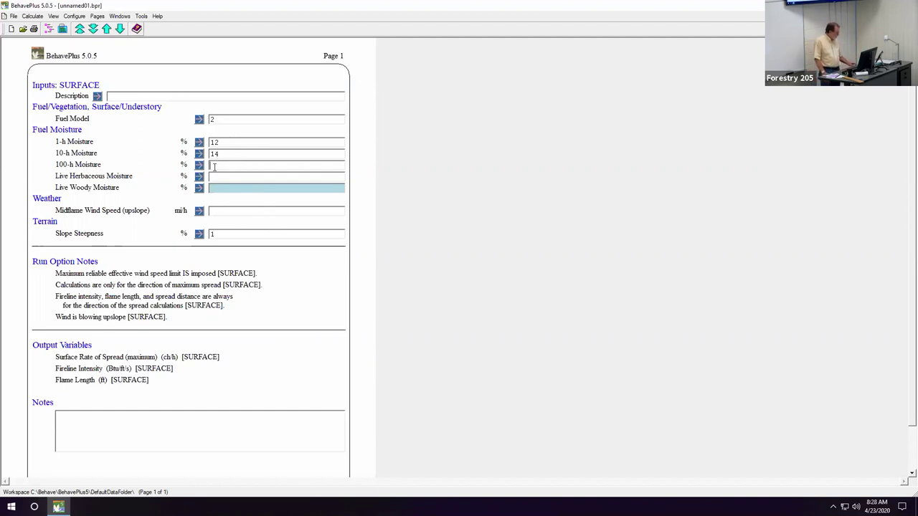
{"action": "type", "text": "18"}
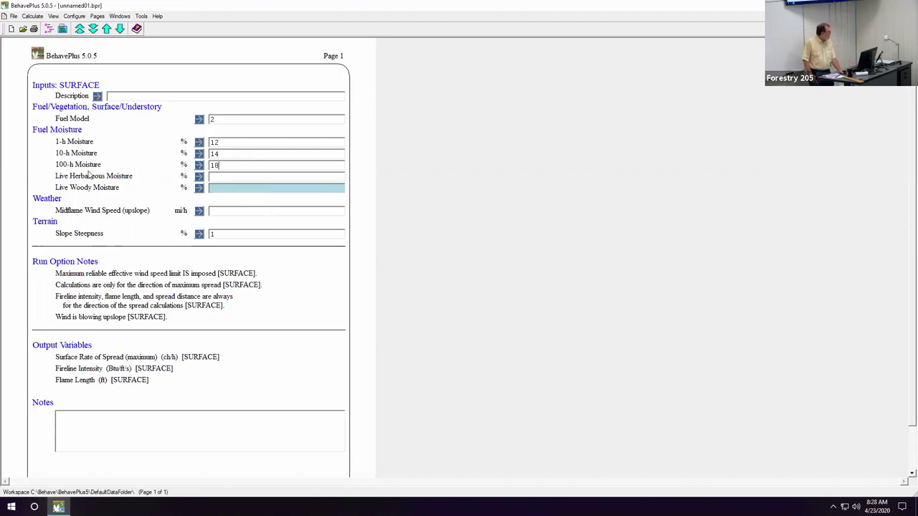
Check the live herbaceous moisture range, then enter 45 percent
{"action": "left_click", "coordinate": [198, 178]}
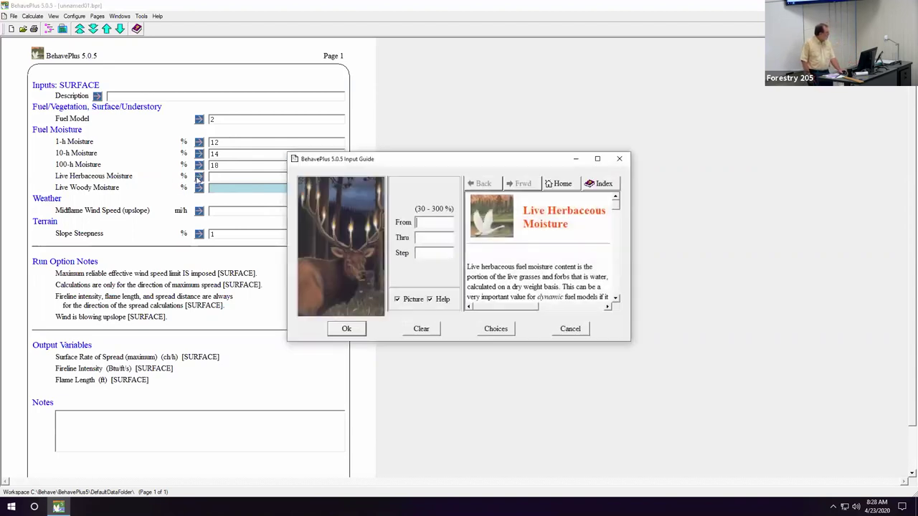
{"action": "left_click", "coordinate": [345, 329]}
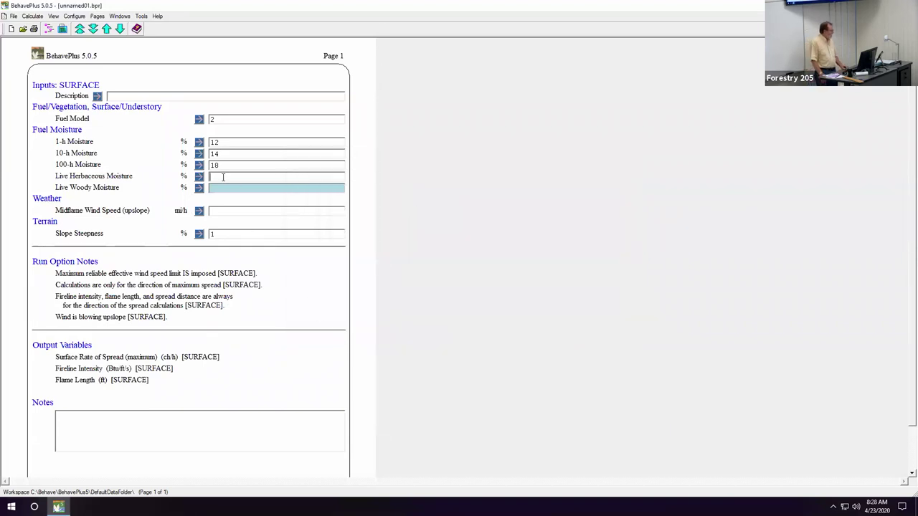
{"action": "type", "text": "45"}
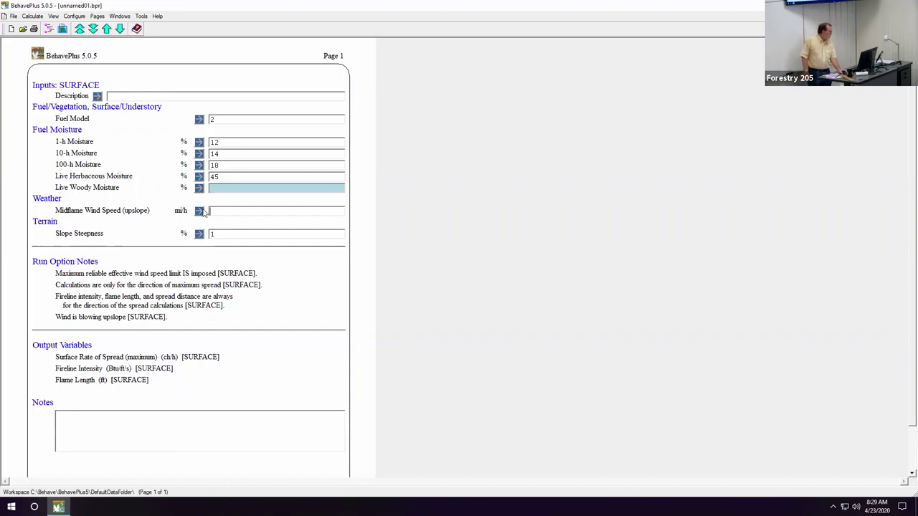
Enter 7 mi/h midflame wind and calculate: 48.7 ch/h, 322 Btu/ft/s, 6.4 ft flames
{"action": "left_click", "coordinate": [199, 211]}
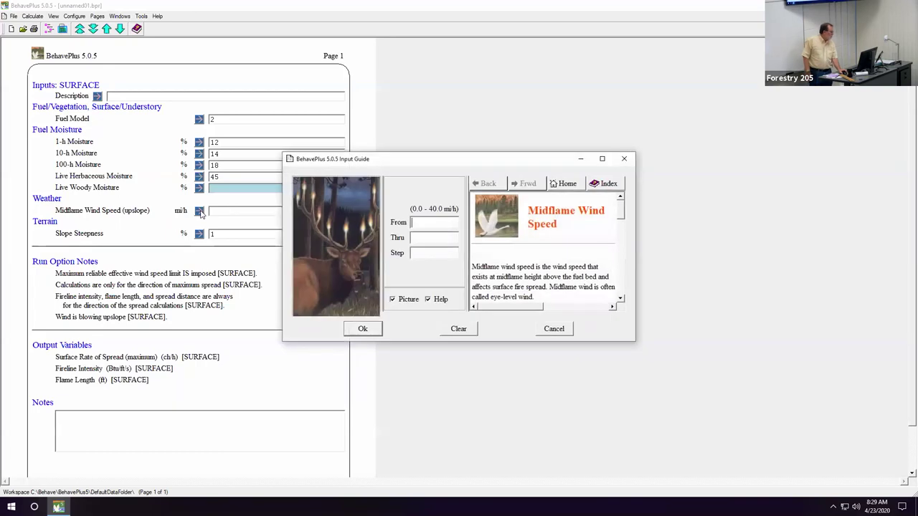
{"action": "left_click", "coordinate": [363, 329]}
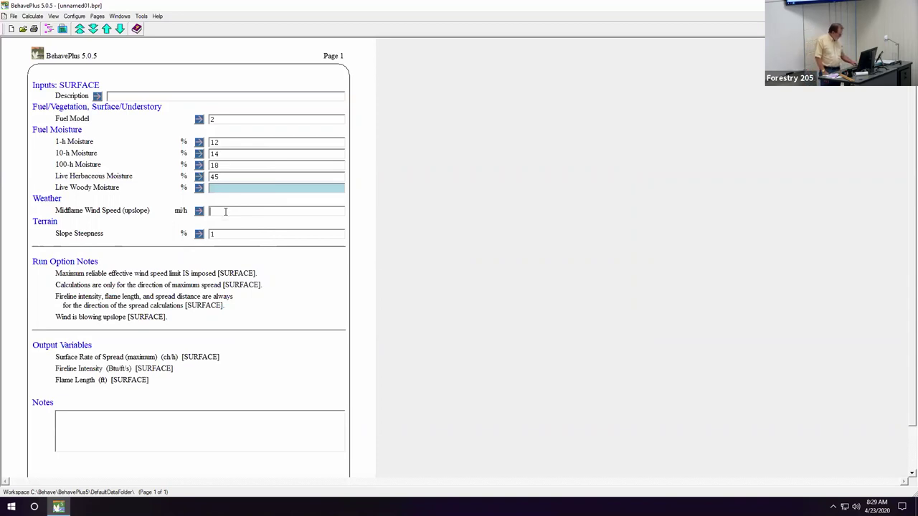
{"action": "type", "text": "7"}
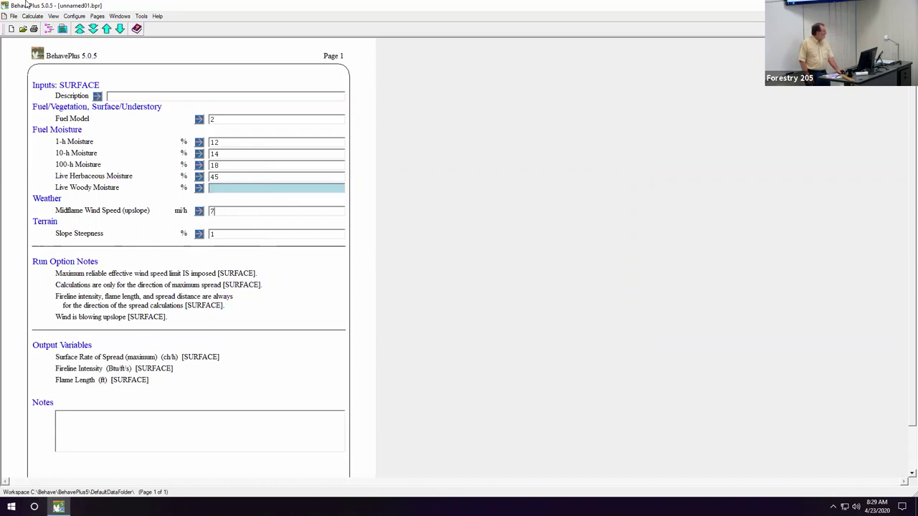
{"action": "left_click", "coordinate": [63, 29]}
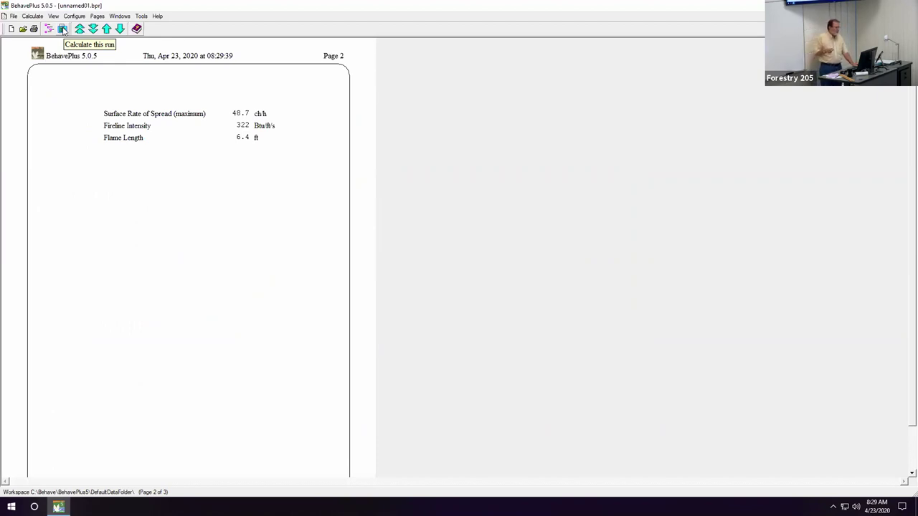
{"action": "left_click", "coordinate": [62, 30]}
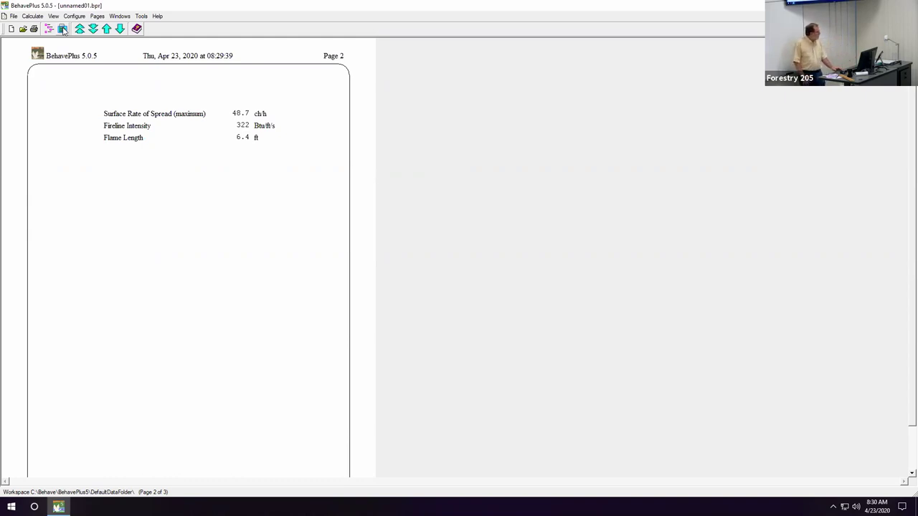
On the inputs page, replace the 7 mi/h midflame wind speed with 14
{"action": "left_click", "coordinate": [107, 32]}
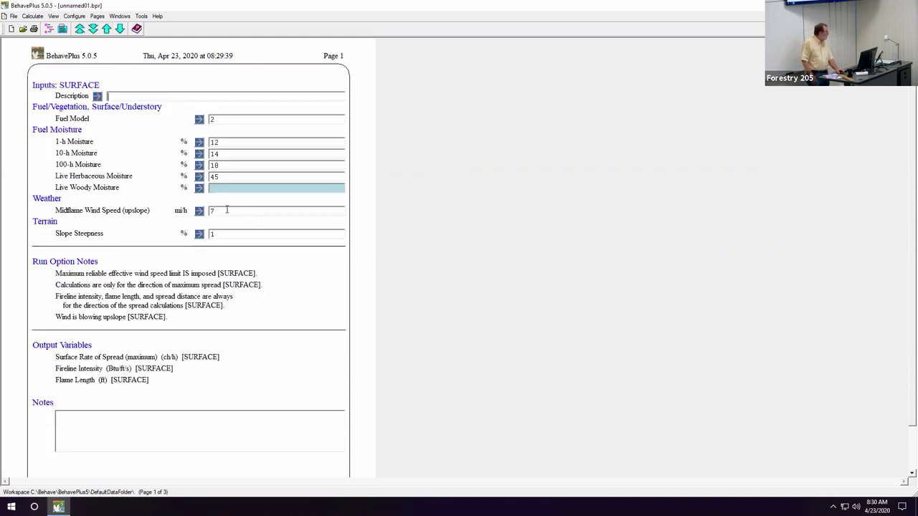
{"action": "left_click_drag", "start_coordinate": [215, 210], "coordinate": [205, 211]}
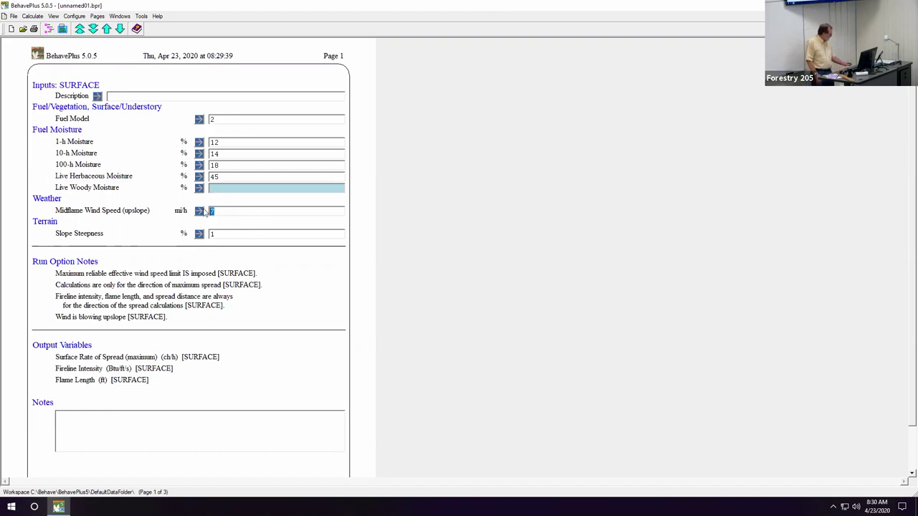
{"action": "type", "text": "14"}
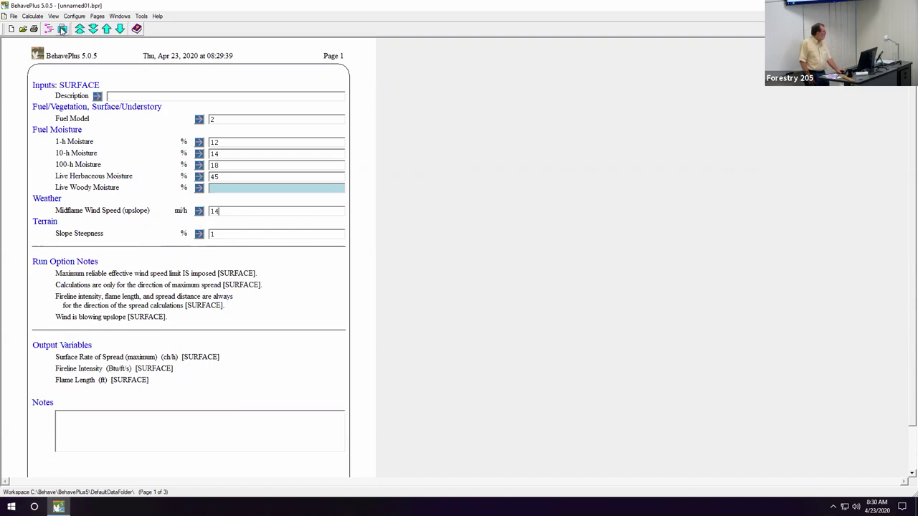
Calculate at 14 mi/h, rerun with herbaceous moisture 30 (181.9 ch/h, 11.9 ft flames), then return to inputs
{"action": "left_click", "coordinate": [62, 29]}
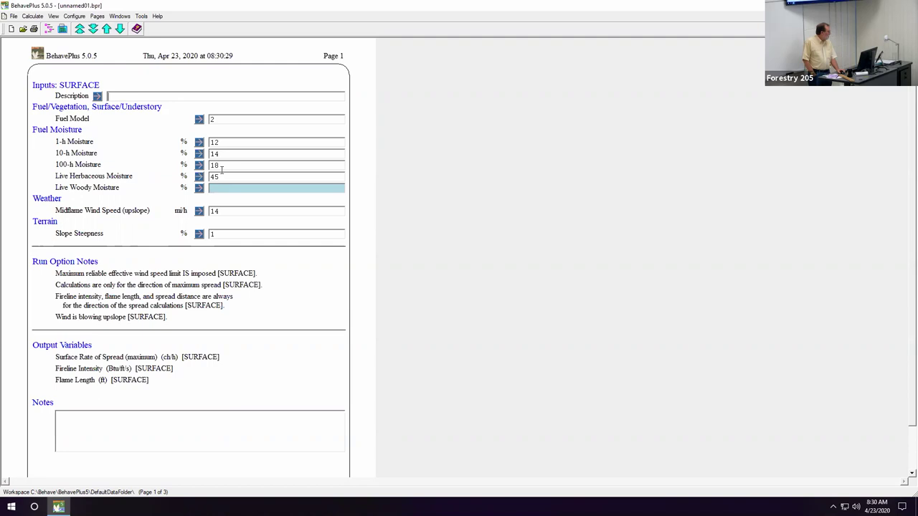
{"action": "left_click_drag", "start_coordinate": [227, 177], "coordinate": [208, 178]}
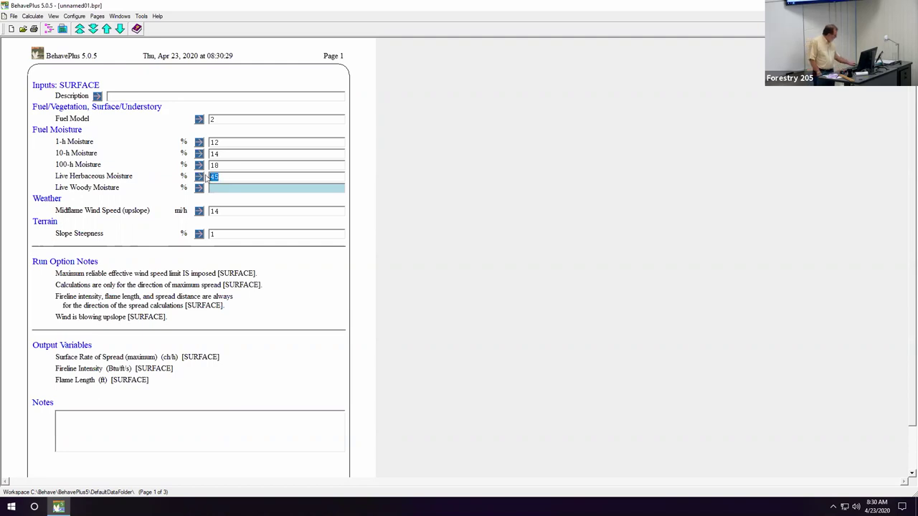
{"action": "type", "text": "30"}
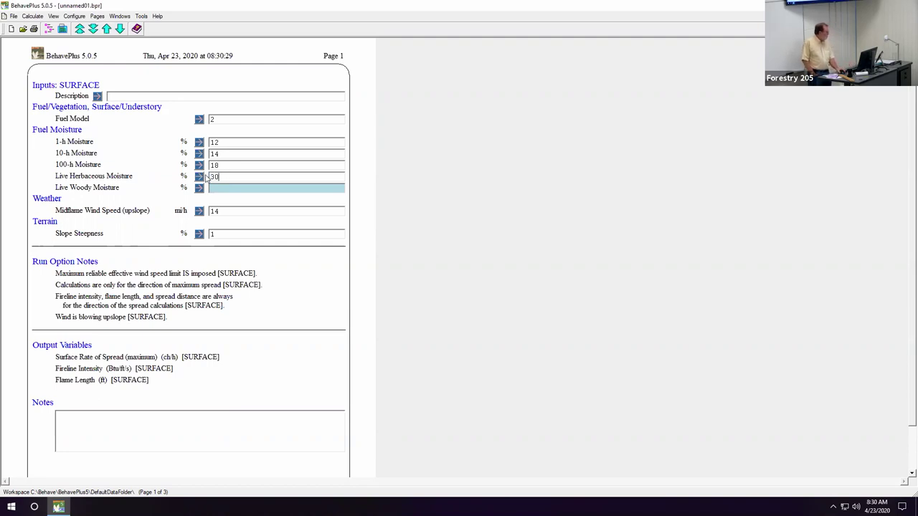
{"action": "left_click", "coordinate": [63, 29]}
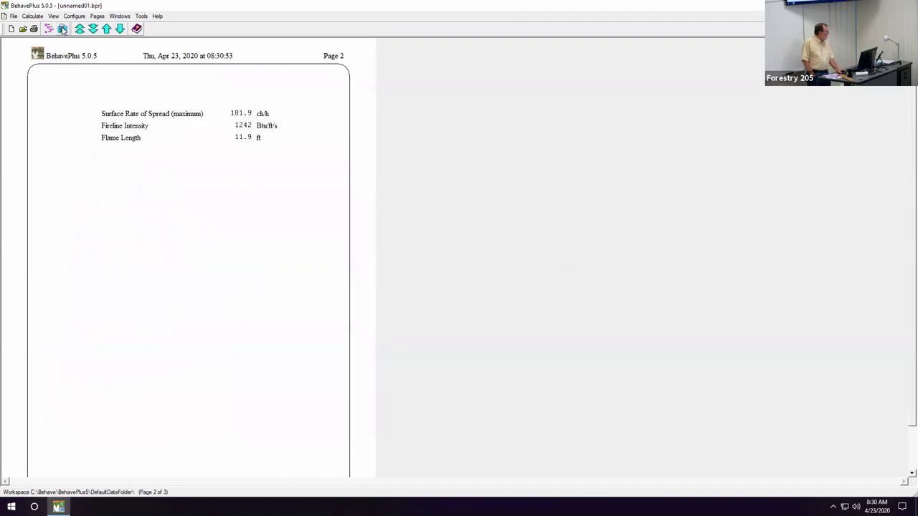
{"action": "left_click", "coordinate": [106, 29]}
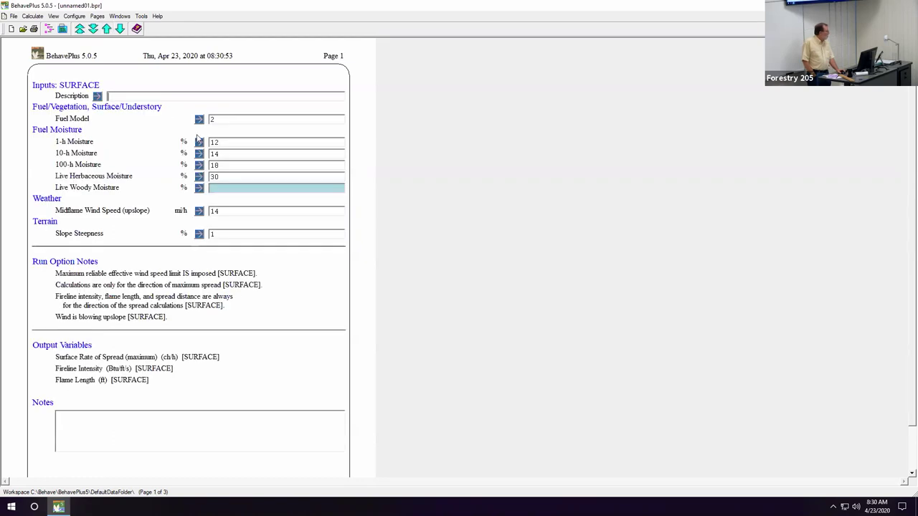
Change the fuel model from 2 to 4 and calculate, dismissing the missing Live Woody Moisture error
{"action": "left_click_drag", "start_coordinate": [219, 122], "coordinate": [208, 122]}
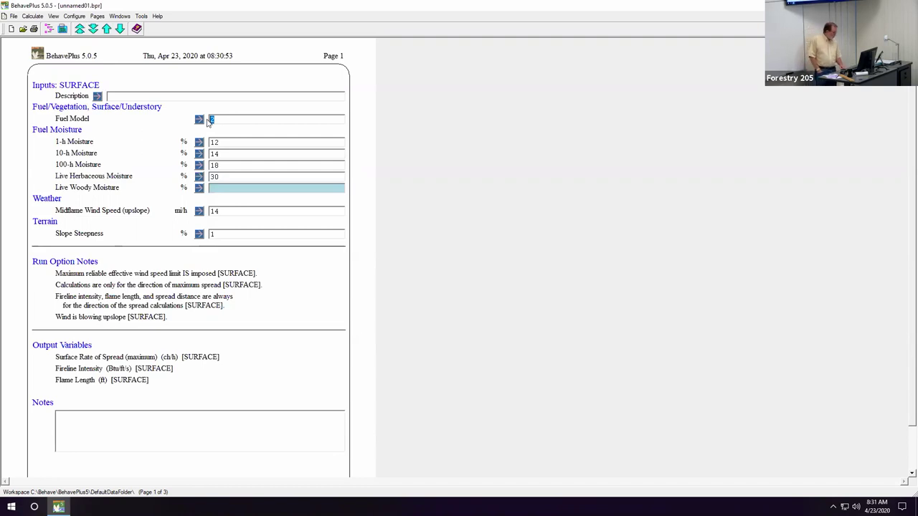
{"action": "type", "text": "4"}
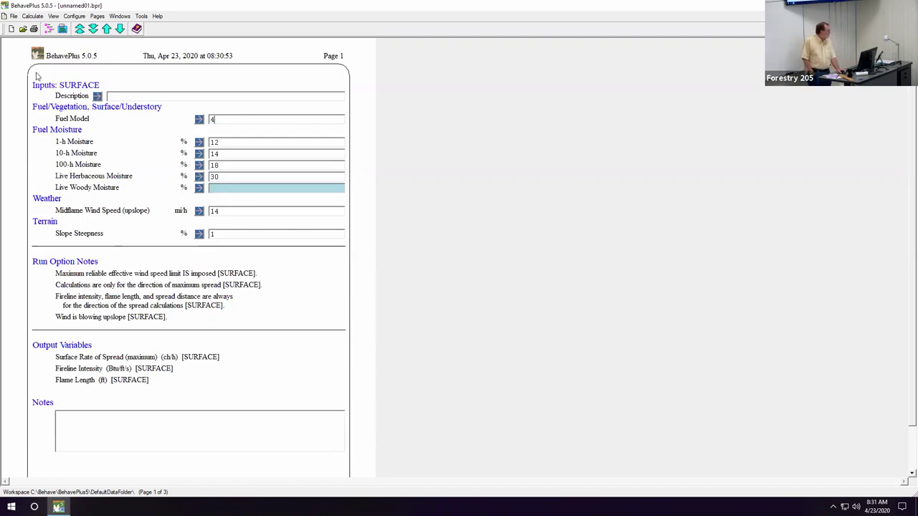
{"action": "left_click", "coordinate": [63, 30]}
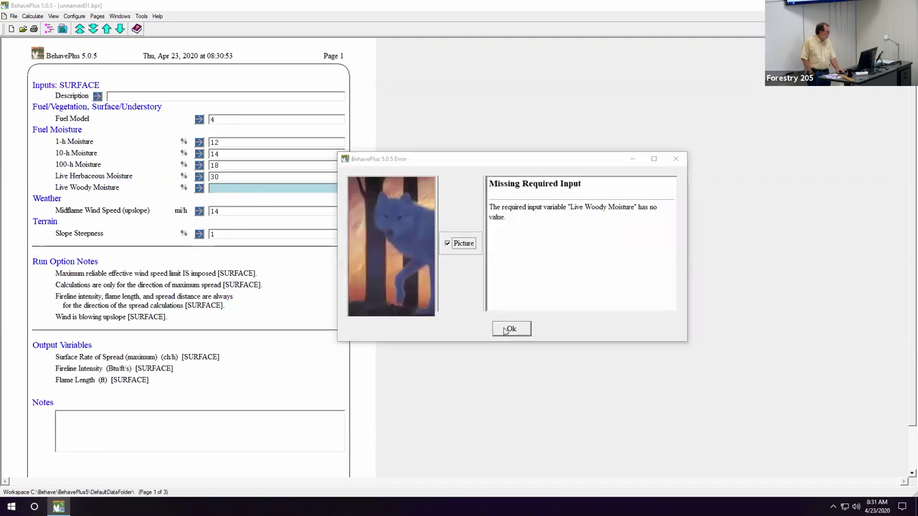
{"action": "left_click", "coordinate": [509, 329]}
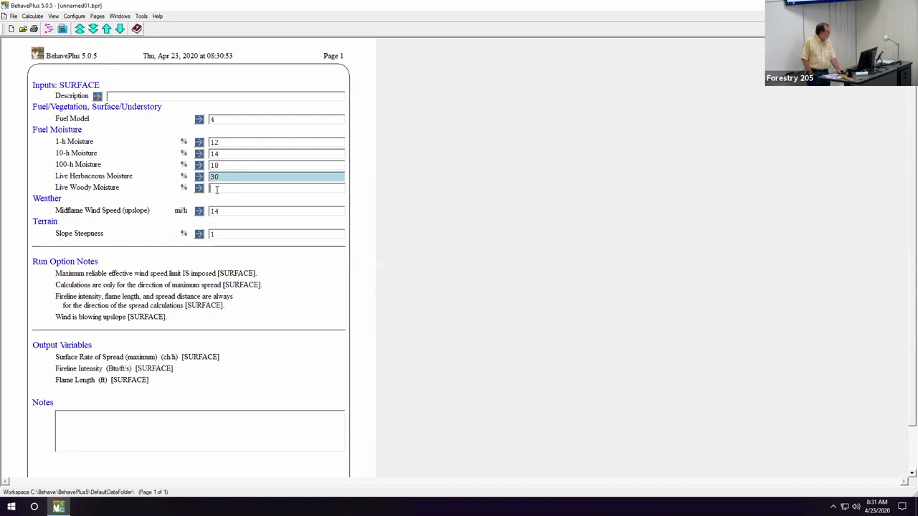
Enter 30% Live Woody Moisture and calculate fuel model 4, giving 25471 Btu/ft/s intensity and 47.9 ft flames
{"action": "left_click", "coordinate": [199, 189]}
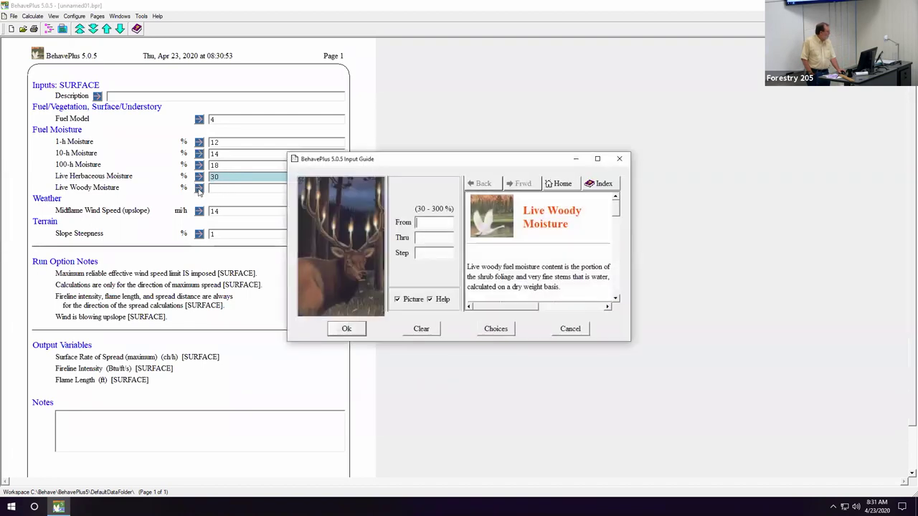
{"action": "left_click", "coordinate": [351, 330]}
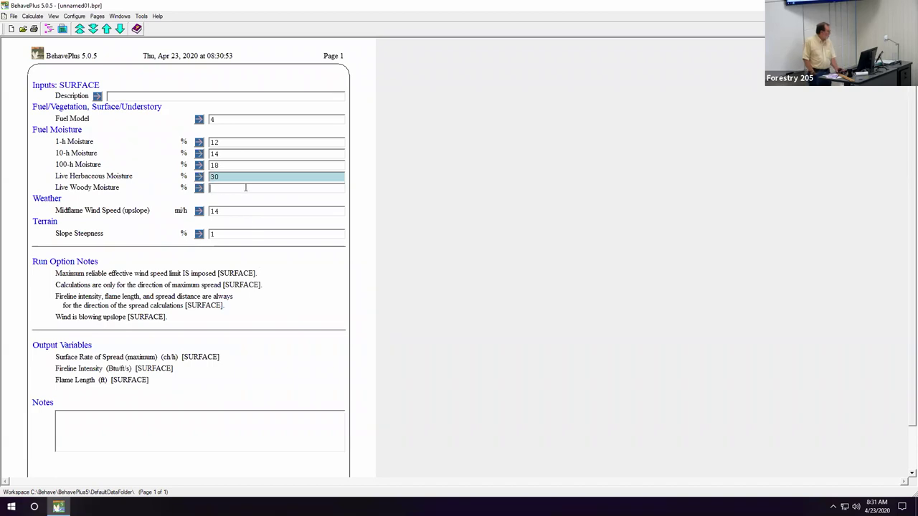
{"action": "type", "text": "30"}
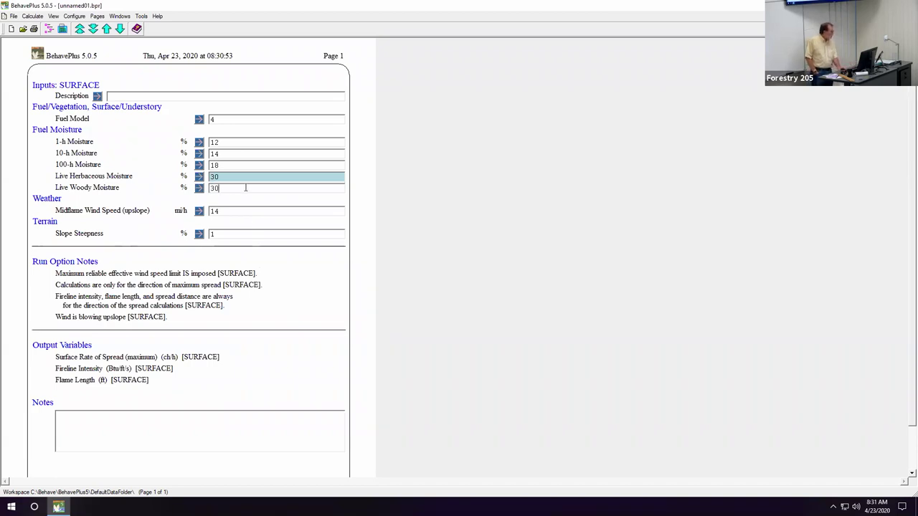
{"action": "left_click", "coordinate": [64, 29]}
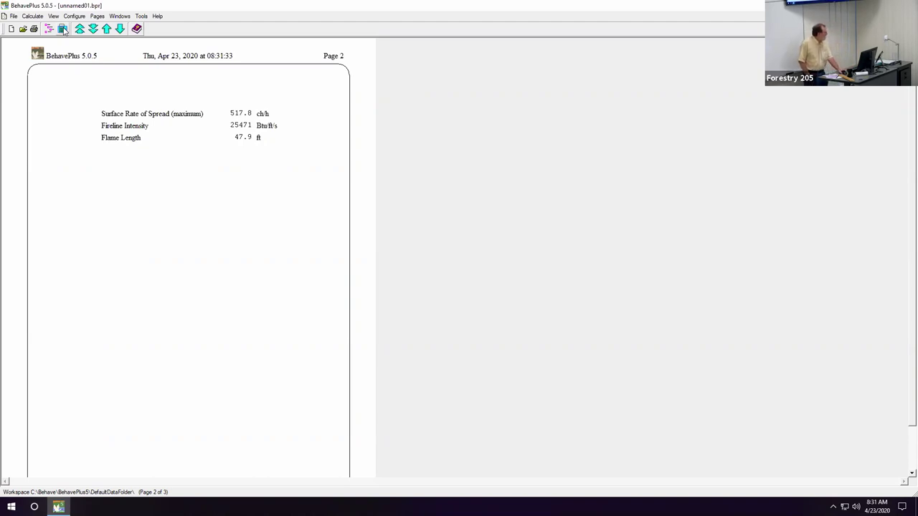
Return to the Page 1 inputs showing fuel model 4, 30% live moisture and 14 mi/h wind
{"action": "left_click", "coordinate": [106, 29]}
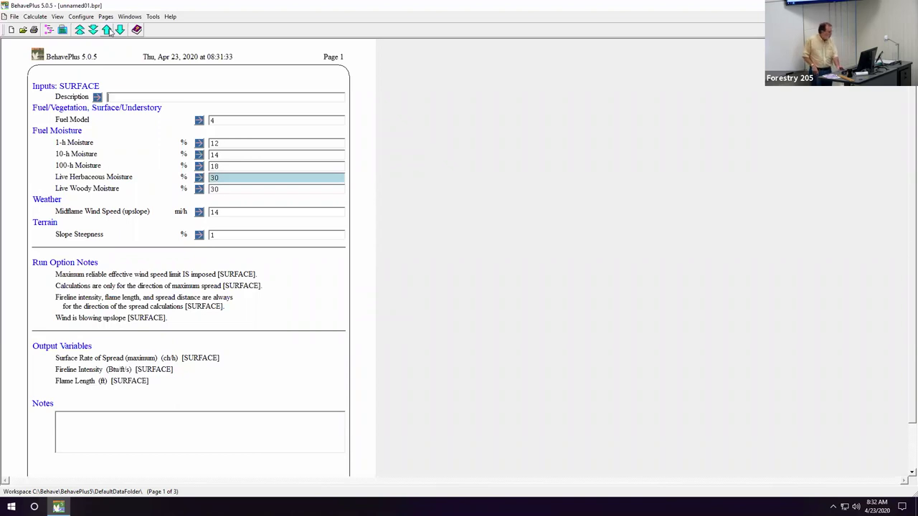
Set fuel model 13, calculate (34.7 ch/h, 1815 Btu/ft/s, 14.2 ft), and return to the inputs page
{"action": "left_click_drag", "start_coordinate": [224, 120], "coordinate": [210, 120]}
{"action": "type", "text": "13"}
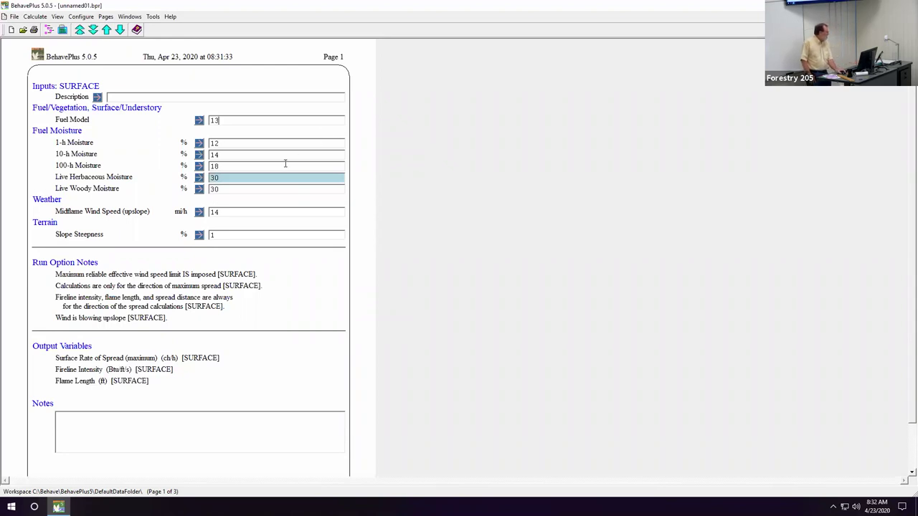
{"action": "left_click", "coordinate": [282, 166]}
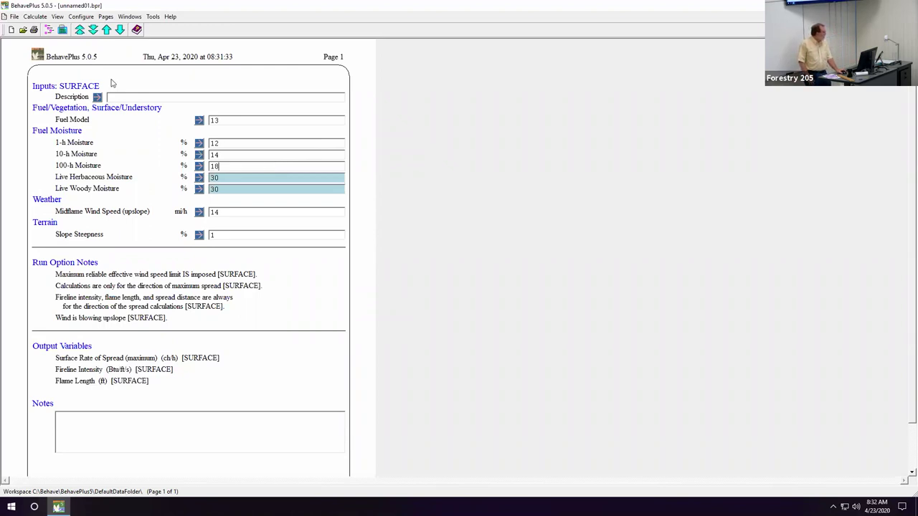
{"action": "left_click", "coordinate": [62, 30]}
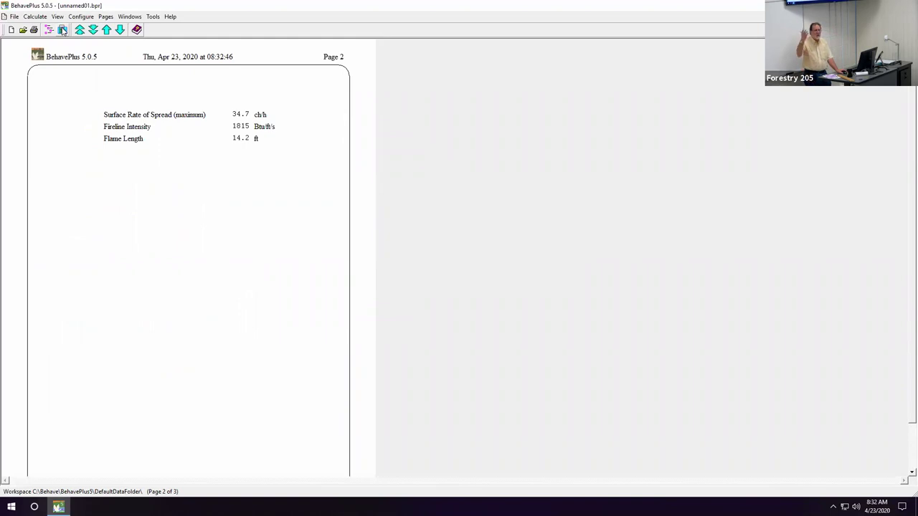
{"action": "left_click", "coordinate": [104, 32]}
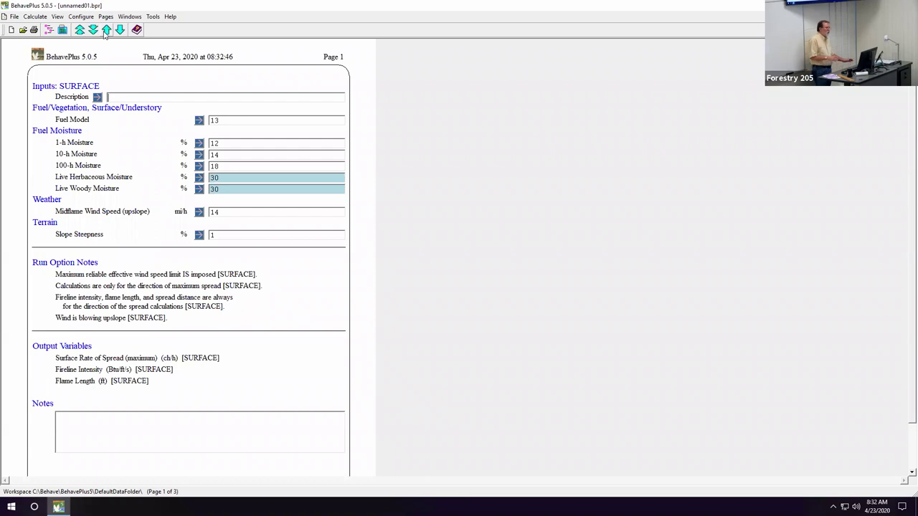